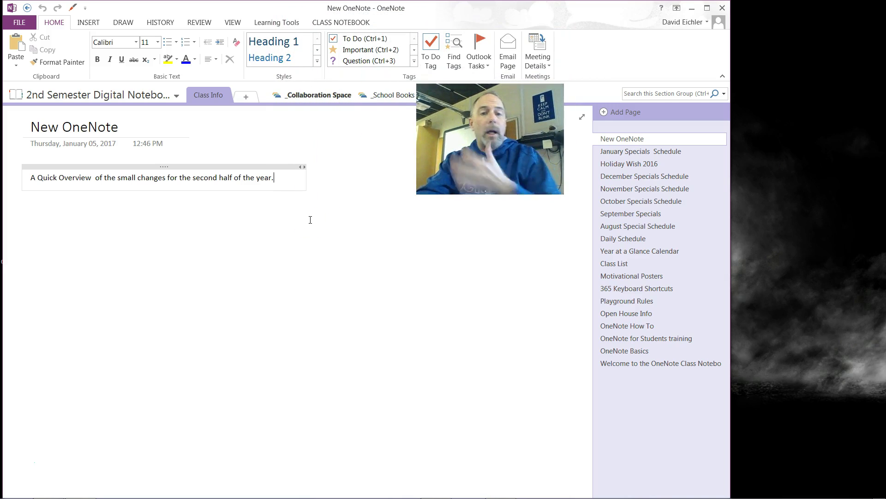
click(334, 184)
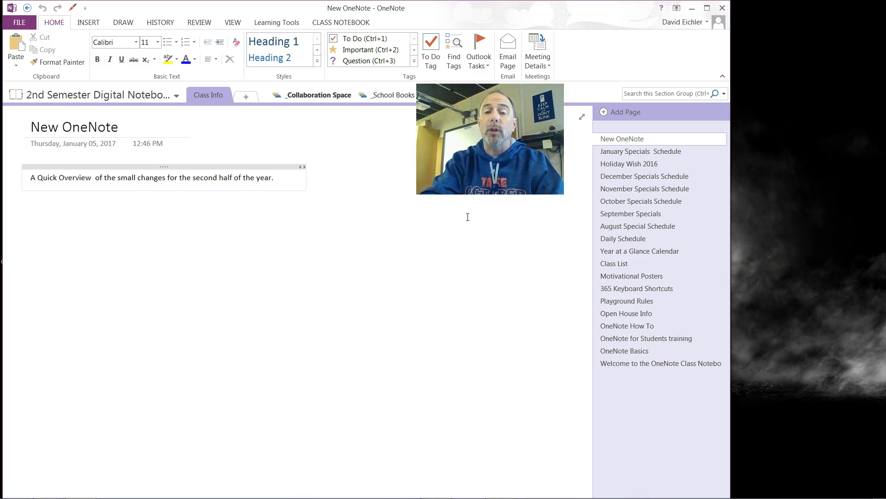
click(56, 95)
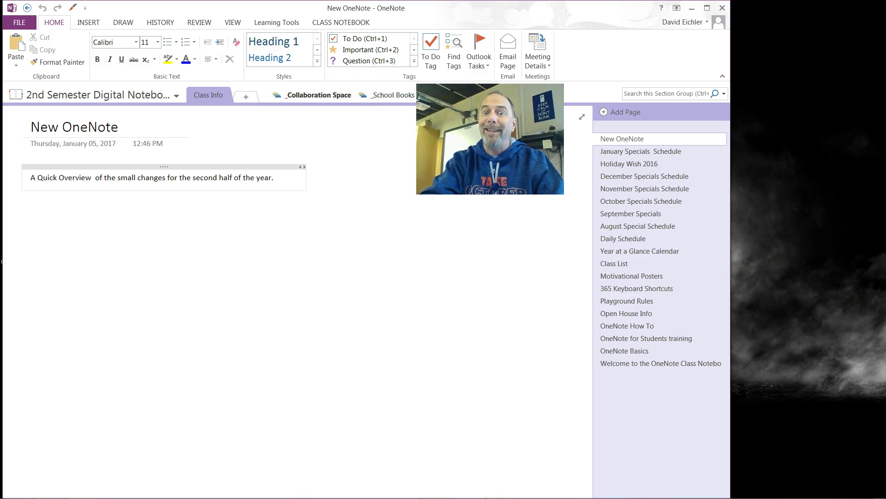
click(364, 297)
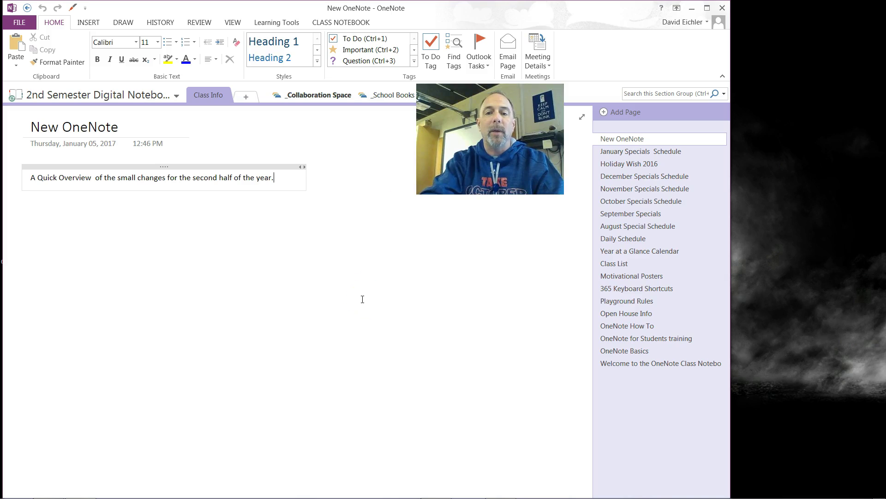
click(134, 215)
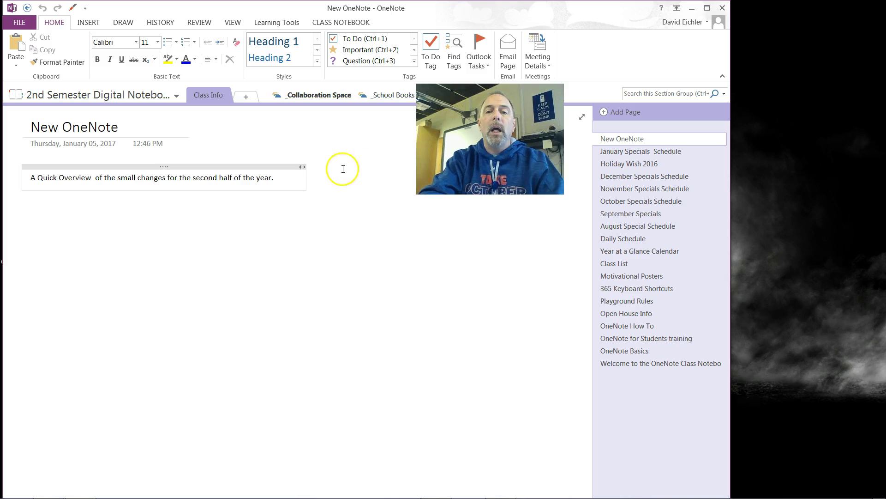
Open the _School Books section group and look through its additional lesson groups.
click(394, 96)
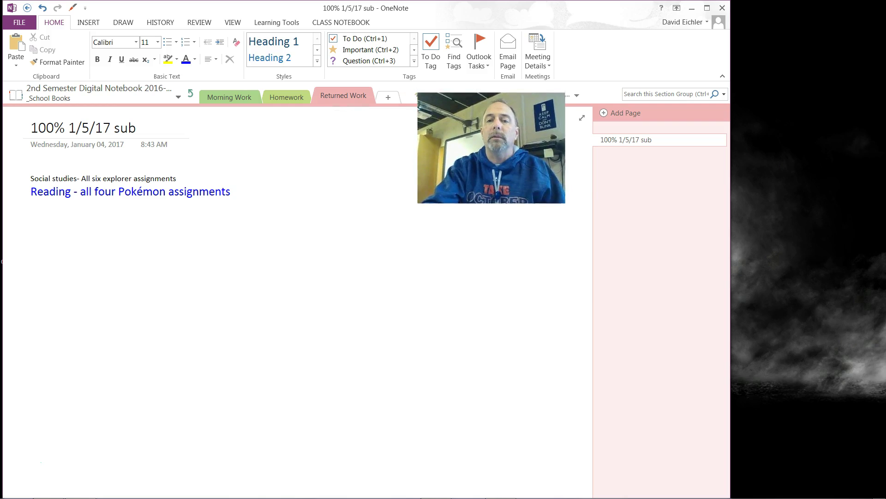
click(456, 104)
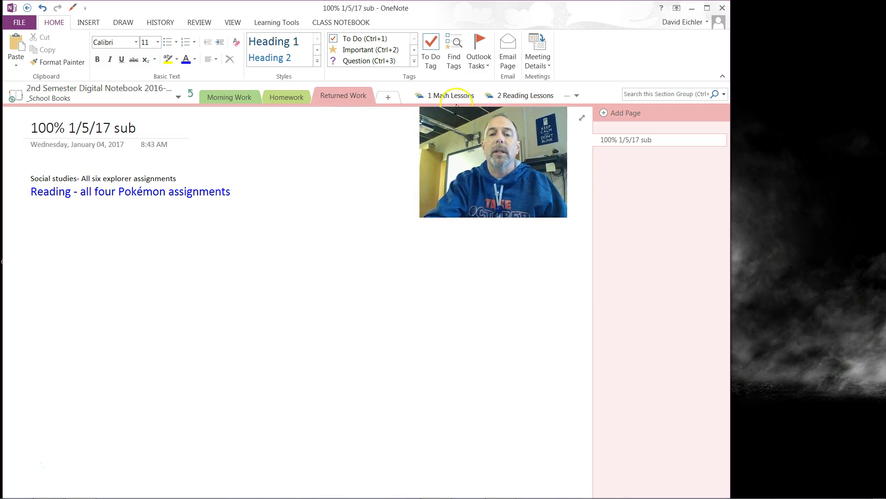
click(572, 95)
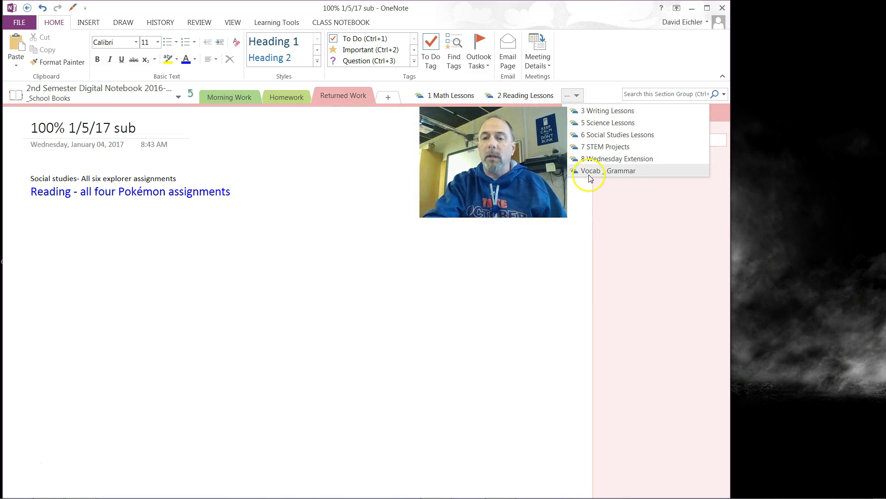
click(562, 304)
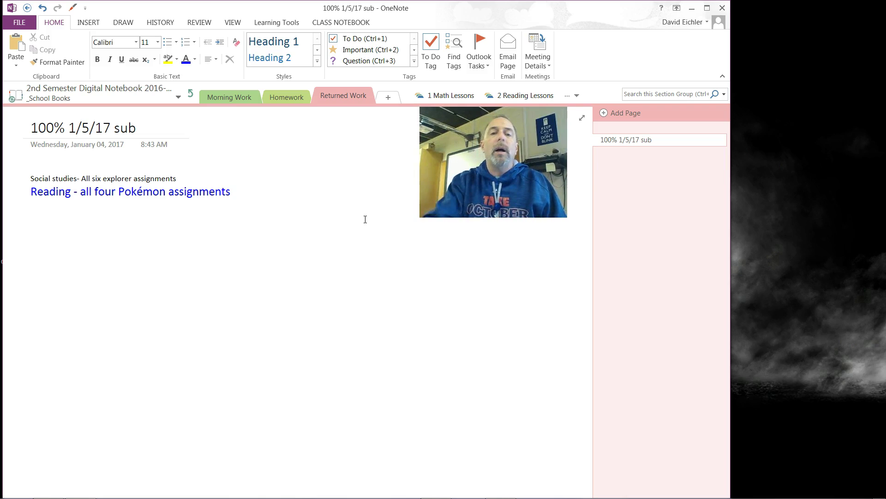
View the Morning Work, Homework and Returned Work sections of _School Books in turn.
click(232, 104)
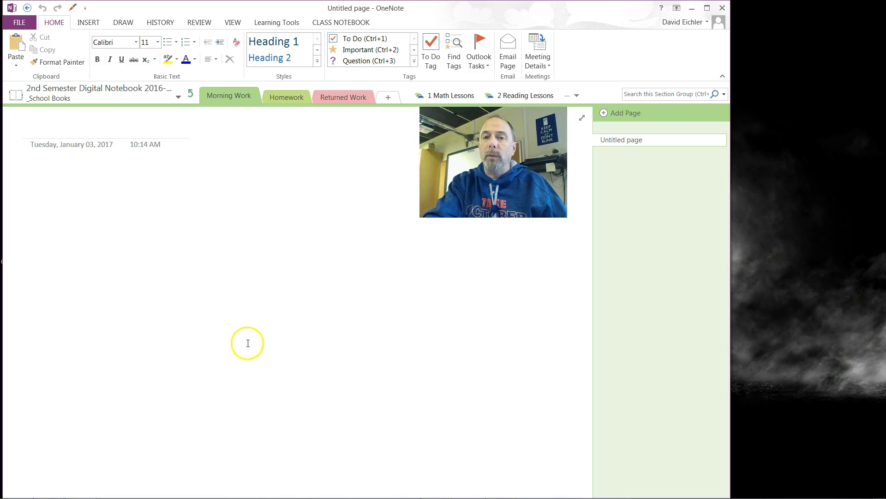
click(291, 97)
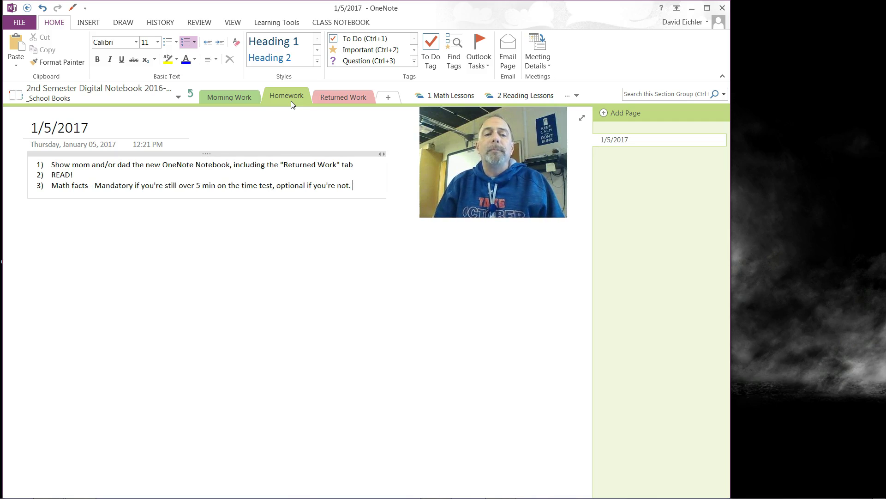
click(345, 98)
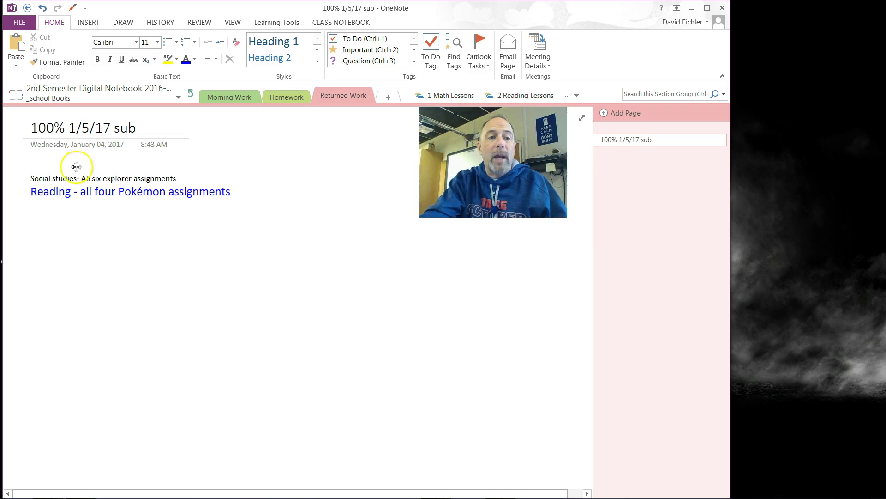
Highlight the subject names and the assignment descriptions for Social studies and Reading on the returned work page.
drag(29, 178, 76, 178)
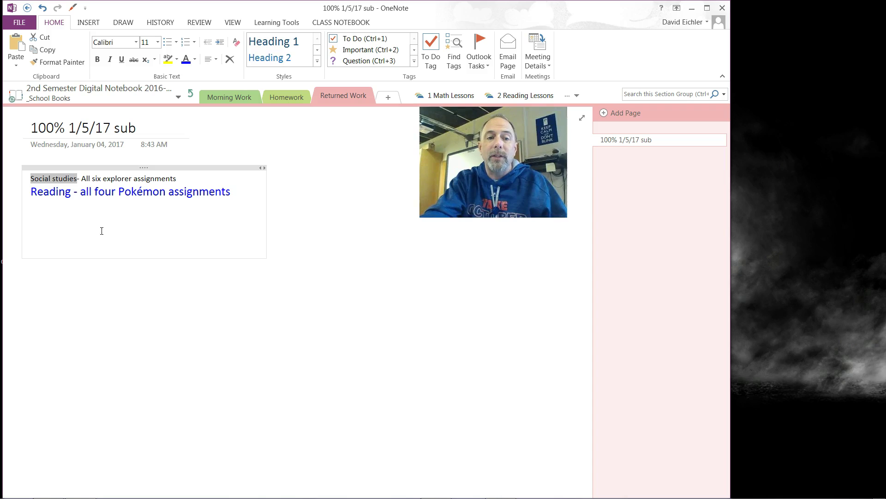
double_click(41, 193)
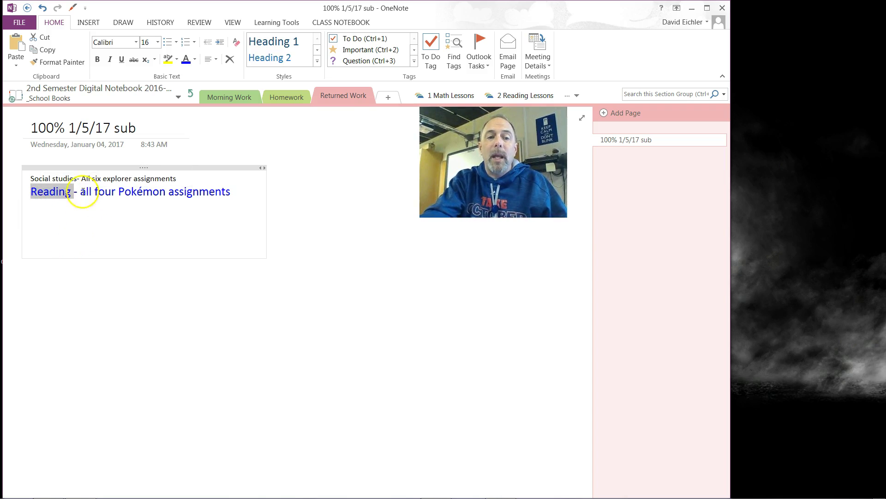
drag(81, 178, 176, 179)
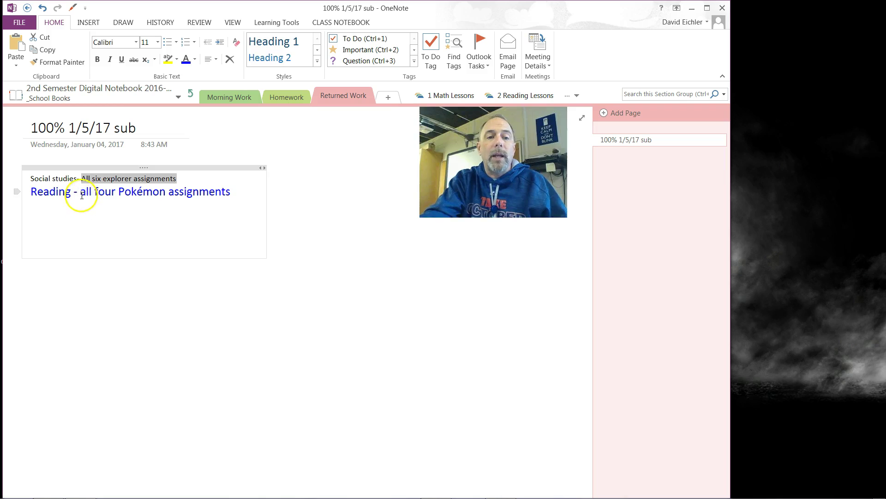
drag(78, 193, 224, 202)
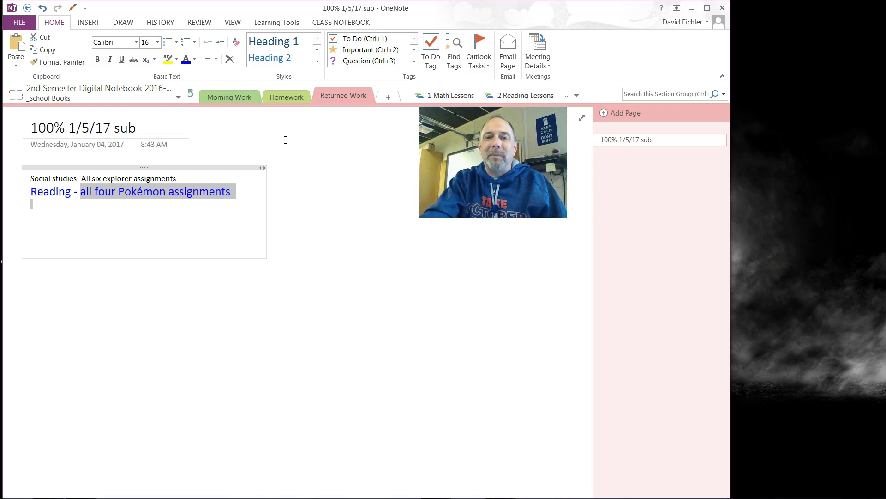
click(88, 145)
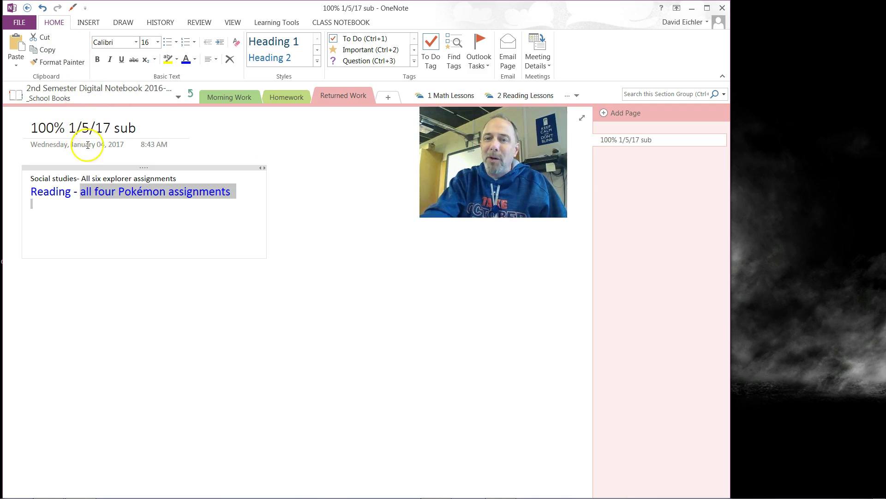
Highlight the score, the date and the word "sub" one after another in the returned work page's title.
double_click(42, 127)
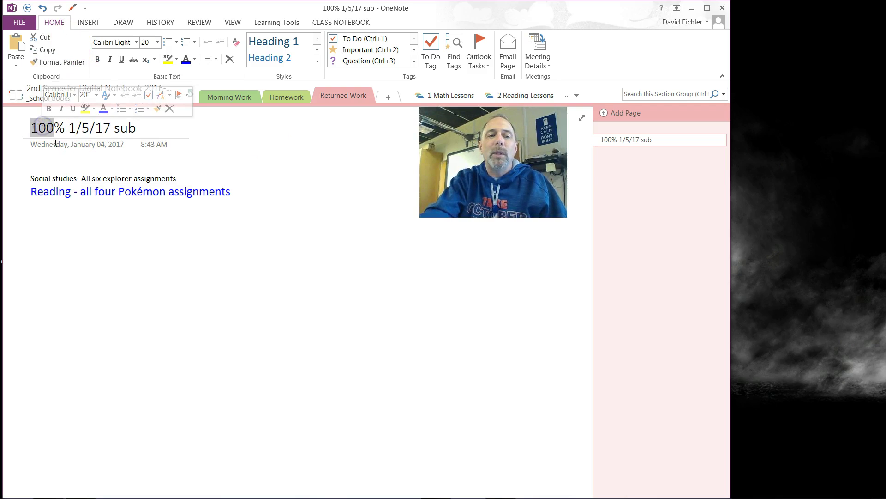
drag(29, 128, 70, 129)
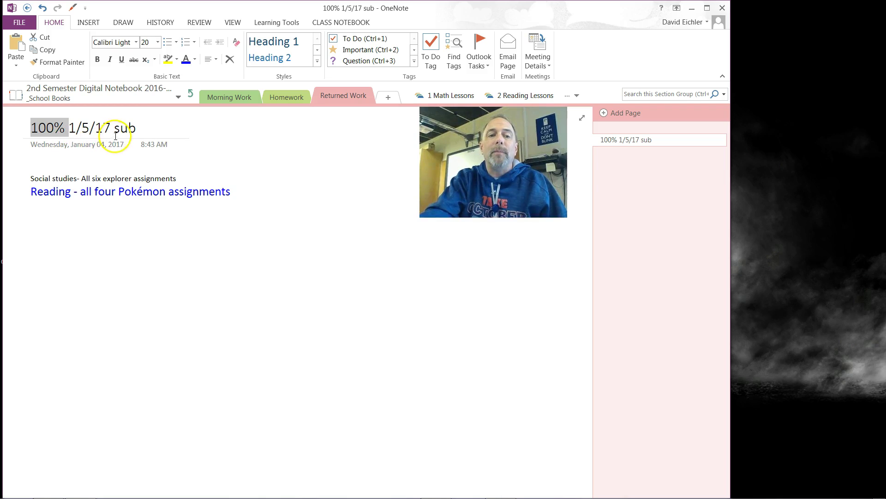
drag(69, 128, 124, 127)
double_click(124, 127)
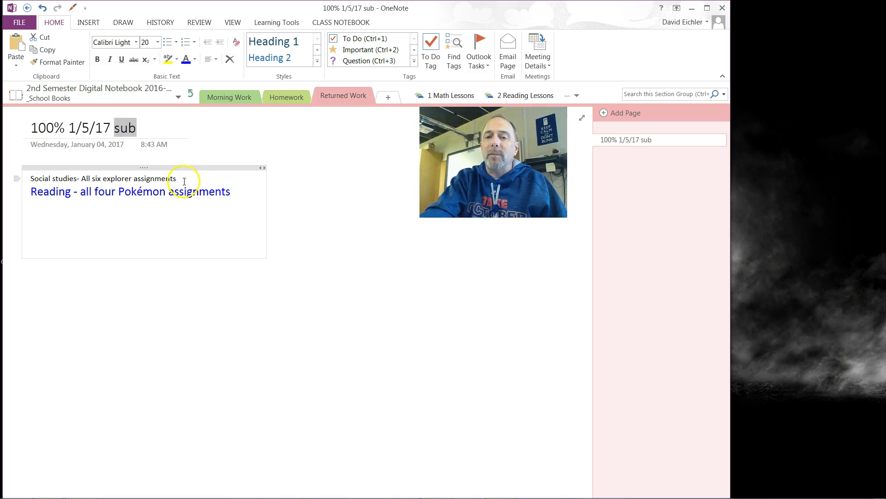
Highlight the whole Reading assignments line on the returned work page and clear the selection.
click(272, 240)
click(109, 187)
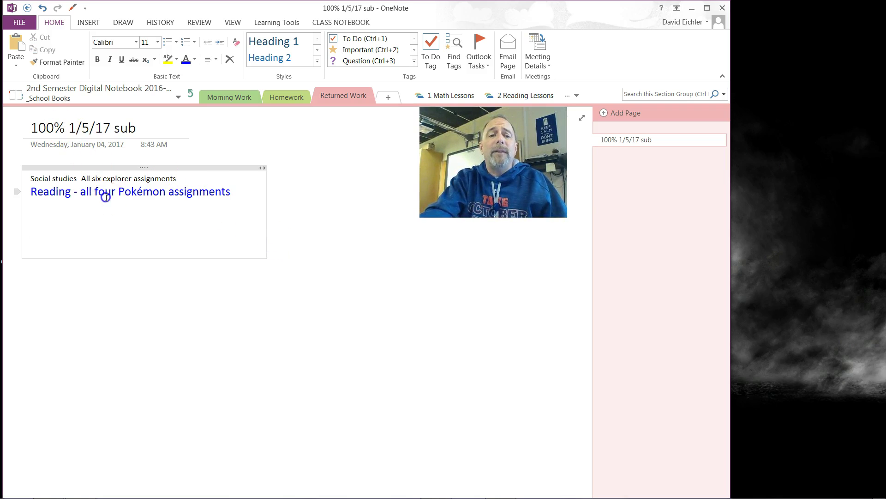
triple_click(106, 194)
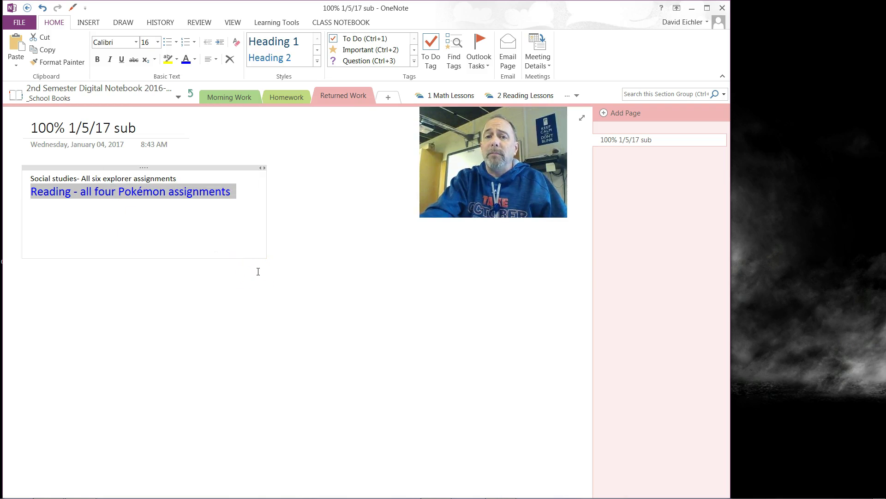
click(357, 278)
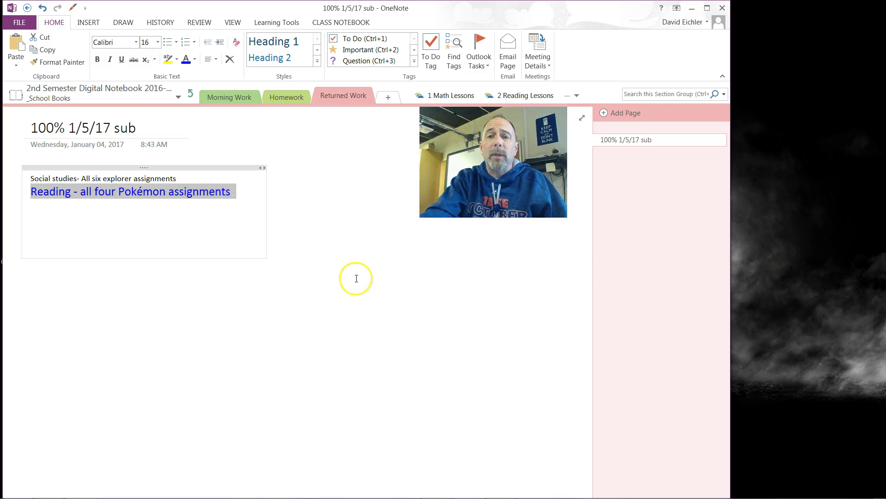
click(344, 277)
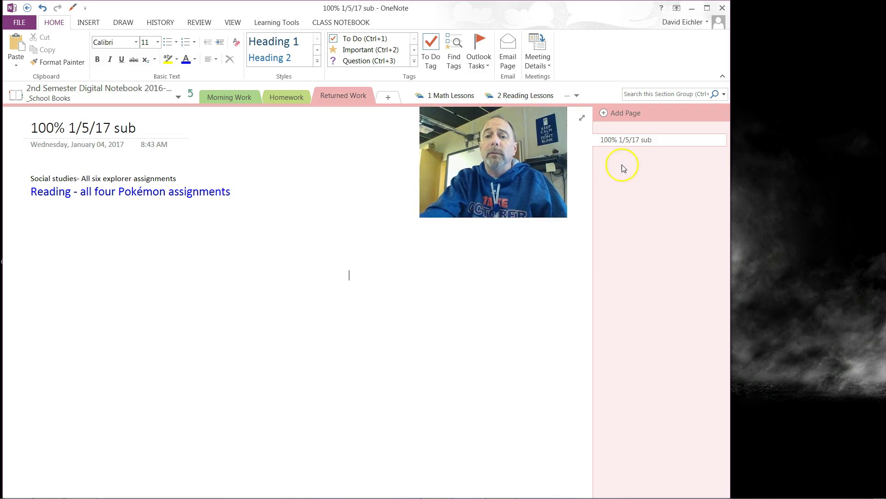
click(620, 197)
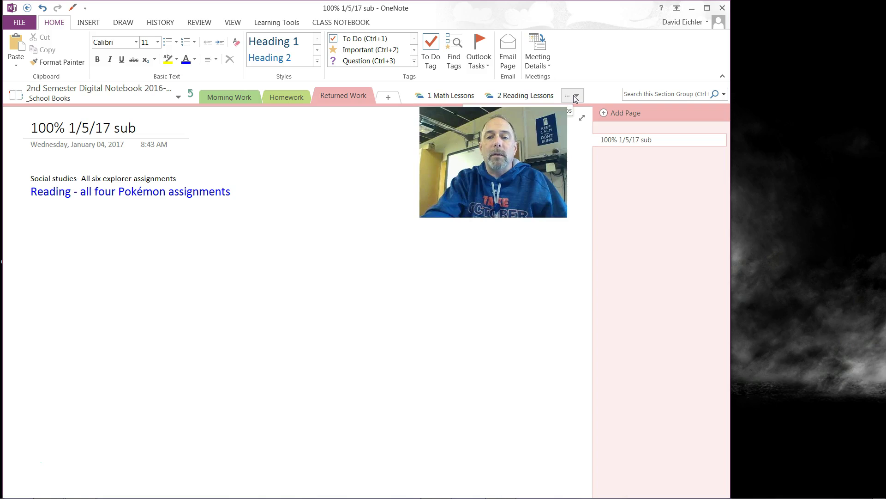
View the 1 Math Lessons group and its Fractions subgroup, and return to the notebook's top level.
click(446, 95)
click(408, 274)
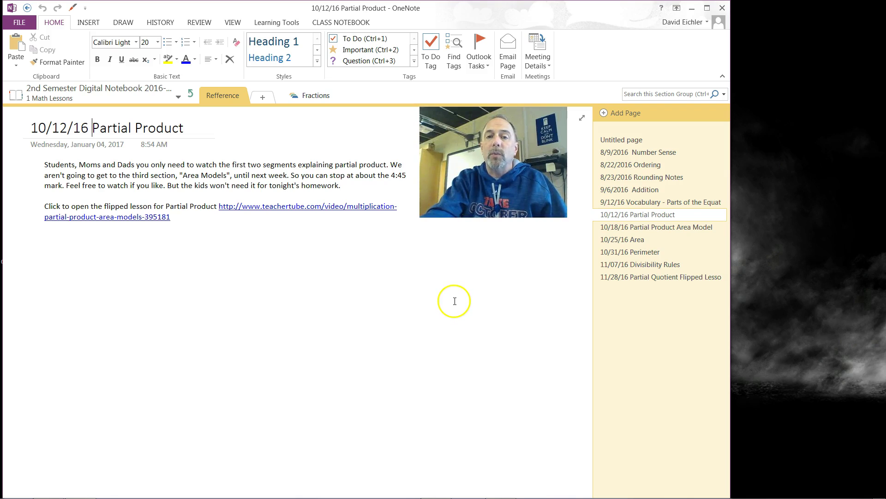
click(322, 99)
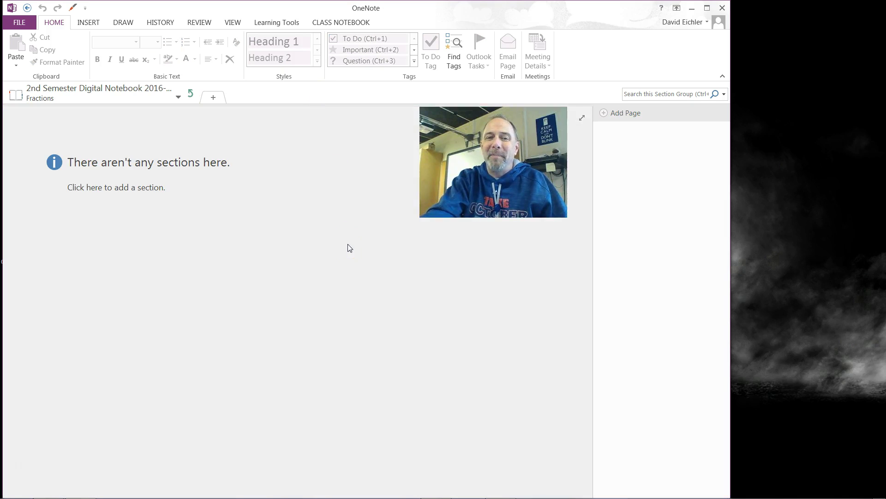
click(348, 244)
click(191, 94)
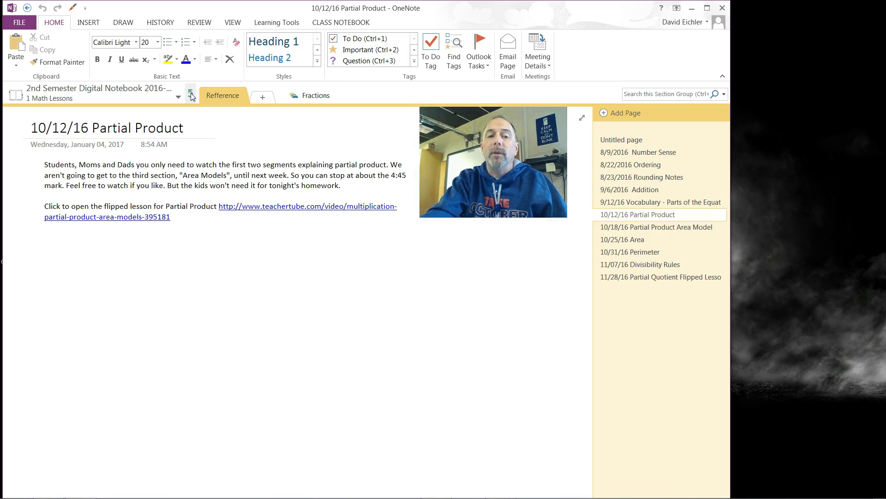
click(190, 94)
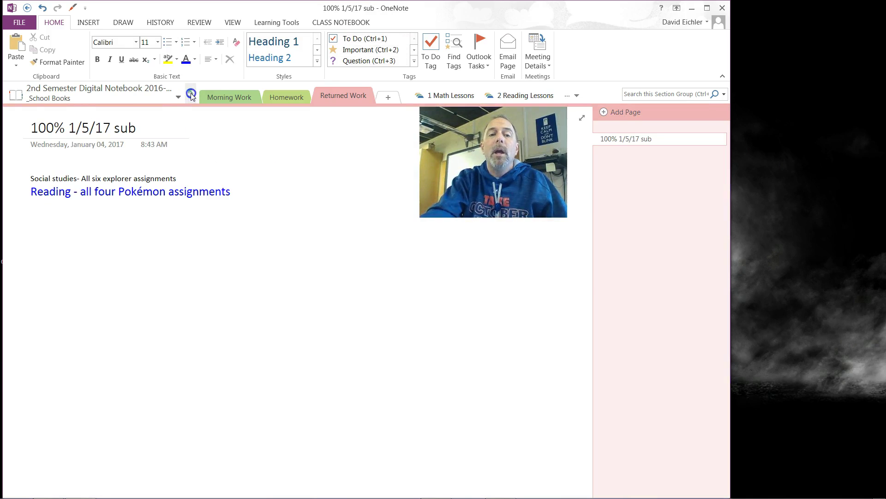
click(191, 95)
Add a section named Fractions to the 1 Math group in the student's section group, and return to the notebook's top level.
click(517, 96)
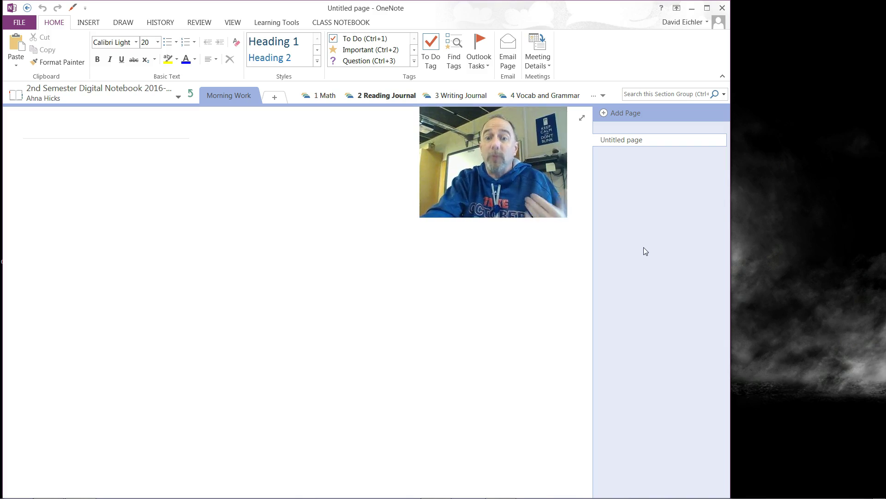
click(322, 96)
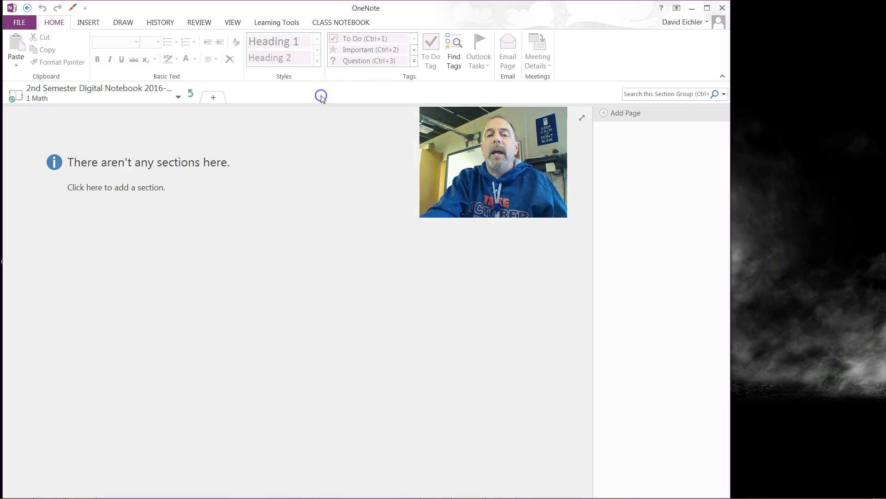
click(213, 97)
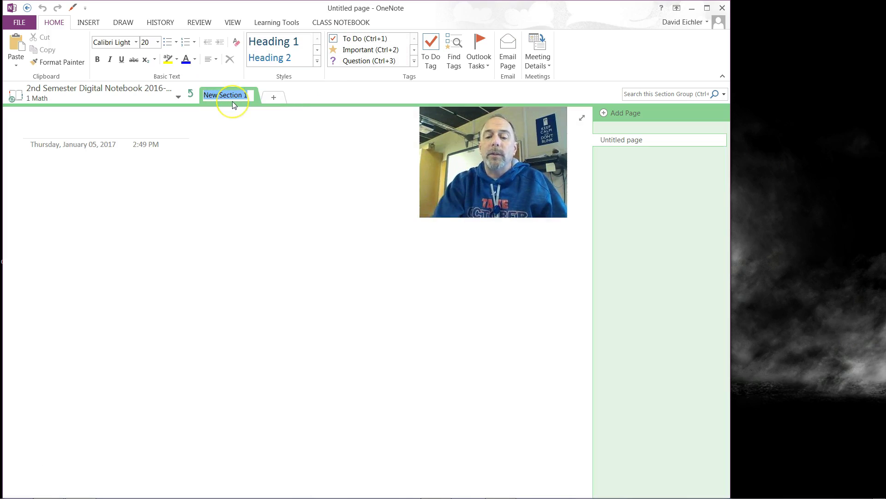
text(Fractions)
key(Return)
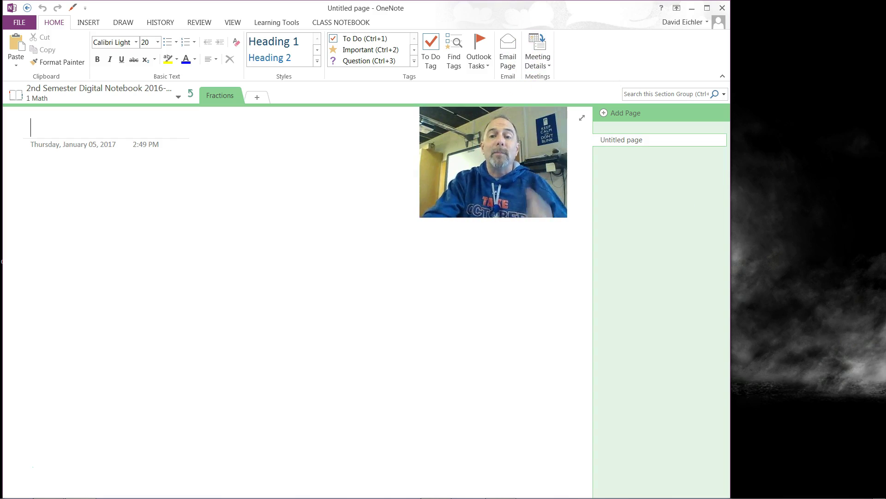
click(192, 93)
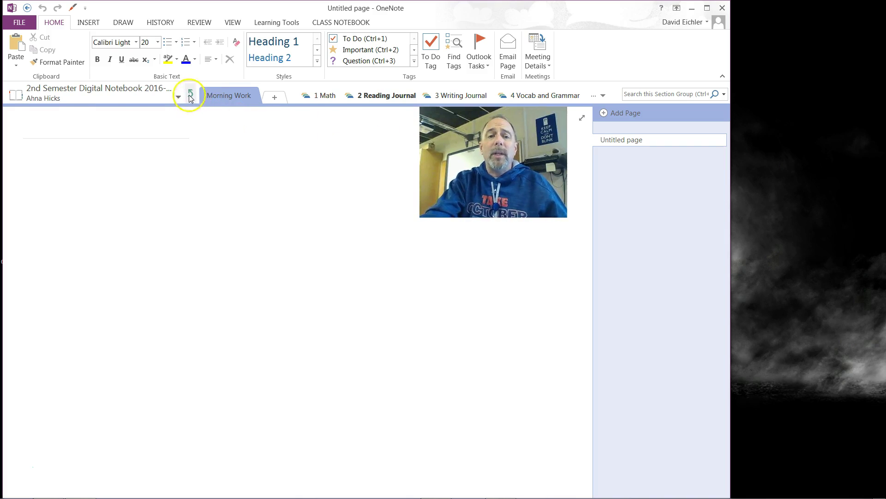
click(190, 94)
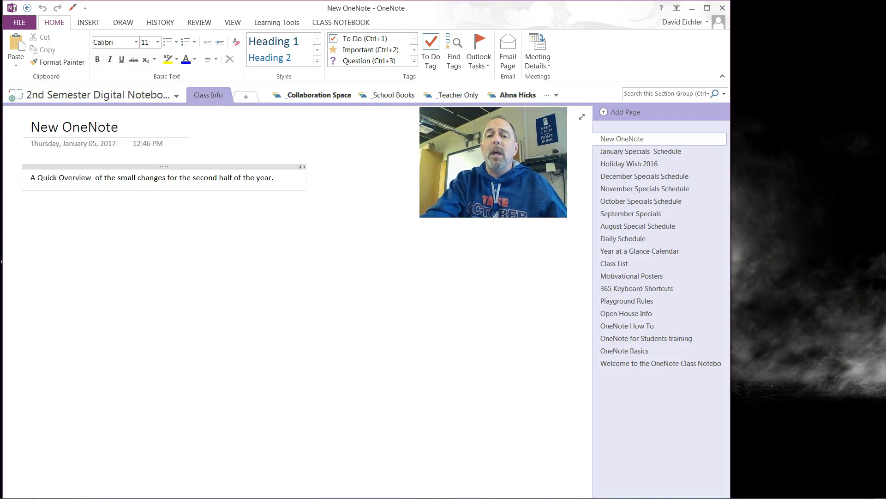